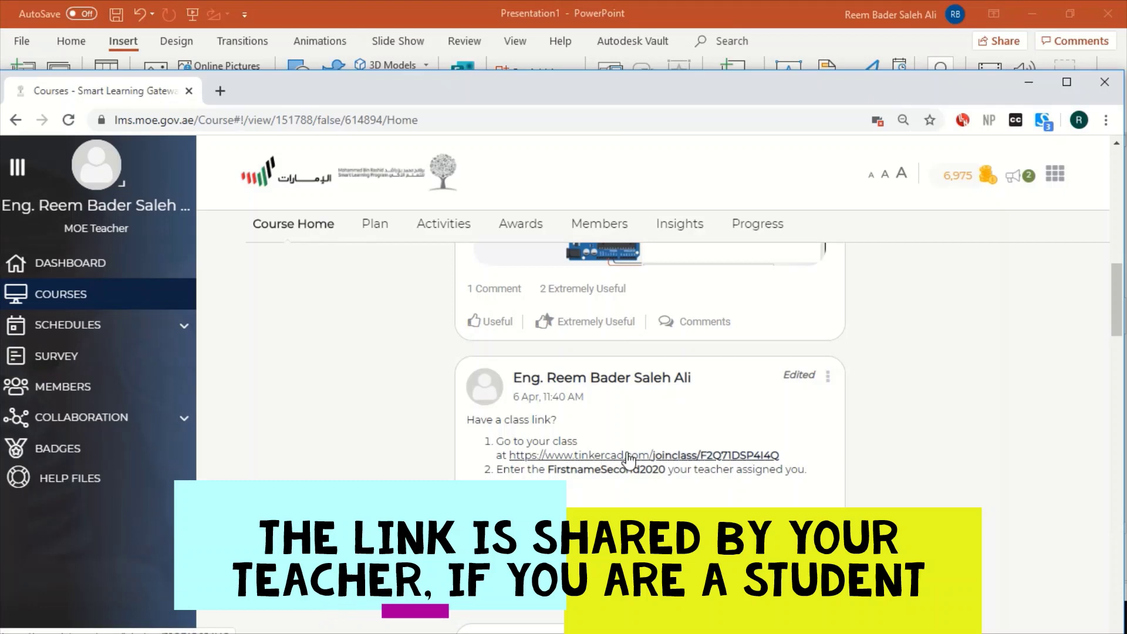
# Open the tinkercad.com/joinclass link from the course post in a new tab
pyautogui.click(628, 456)
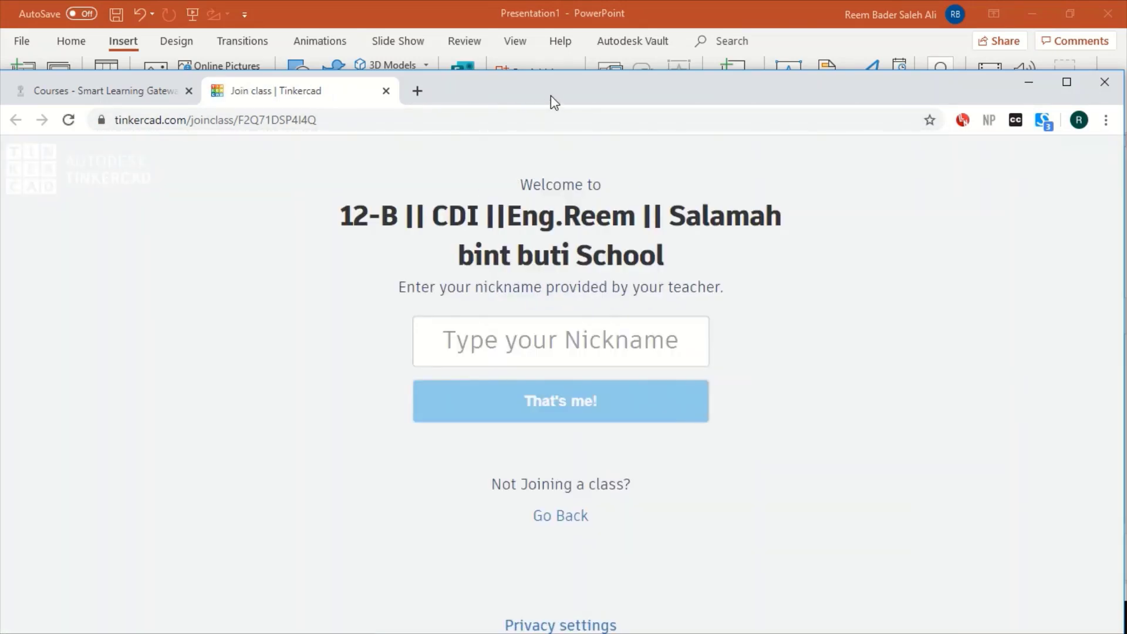
# Join the Tinkercad class by entering the teacher-assigned student nickname
pyautogui.click(502, 335)
pyautogui.write('reemb')
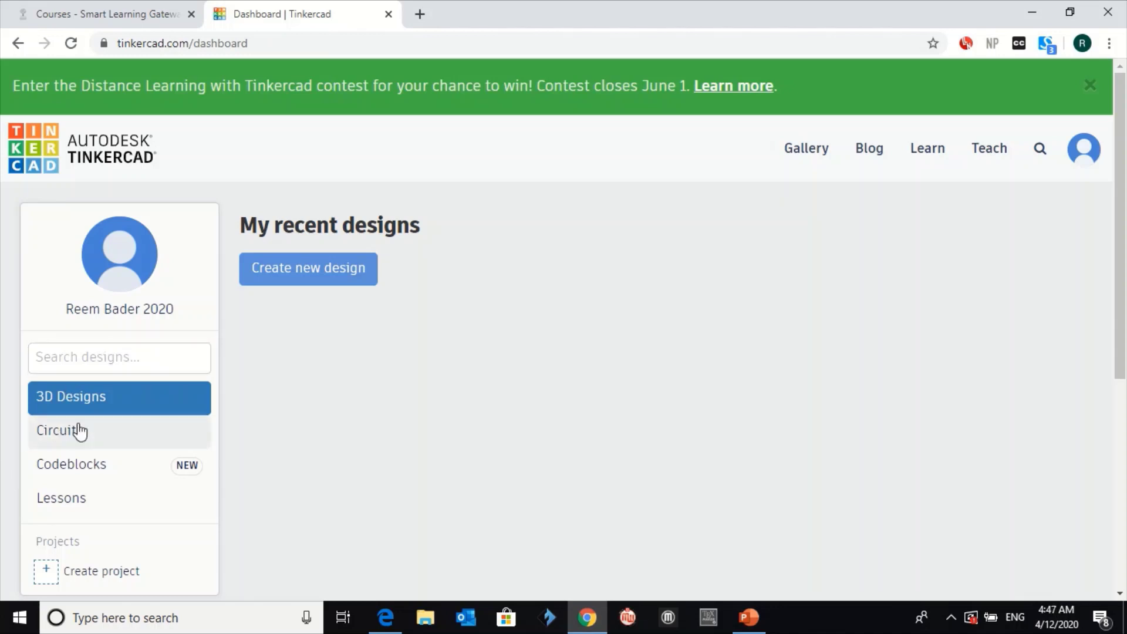
# Show the Circuits list on the dashboard, briefly viewing Codeblocks, to reveal Stunning Robo-Jarv
pyautogui.moveTo(69, 403); pyautogui.dragTo(126, 409)
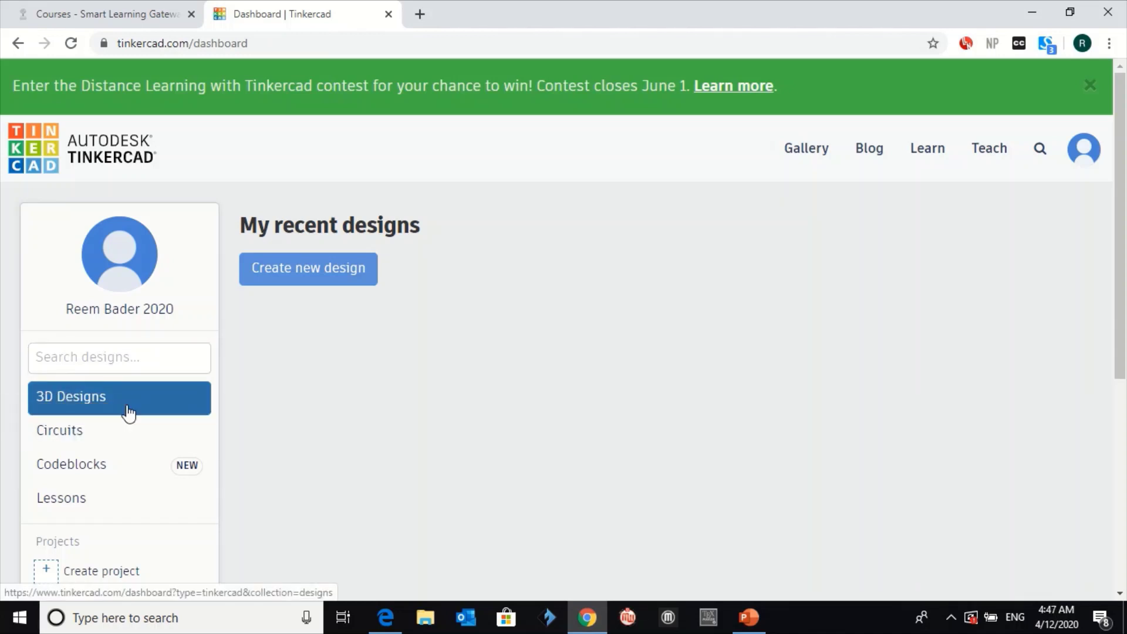
pyautogui.click(106, 429)
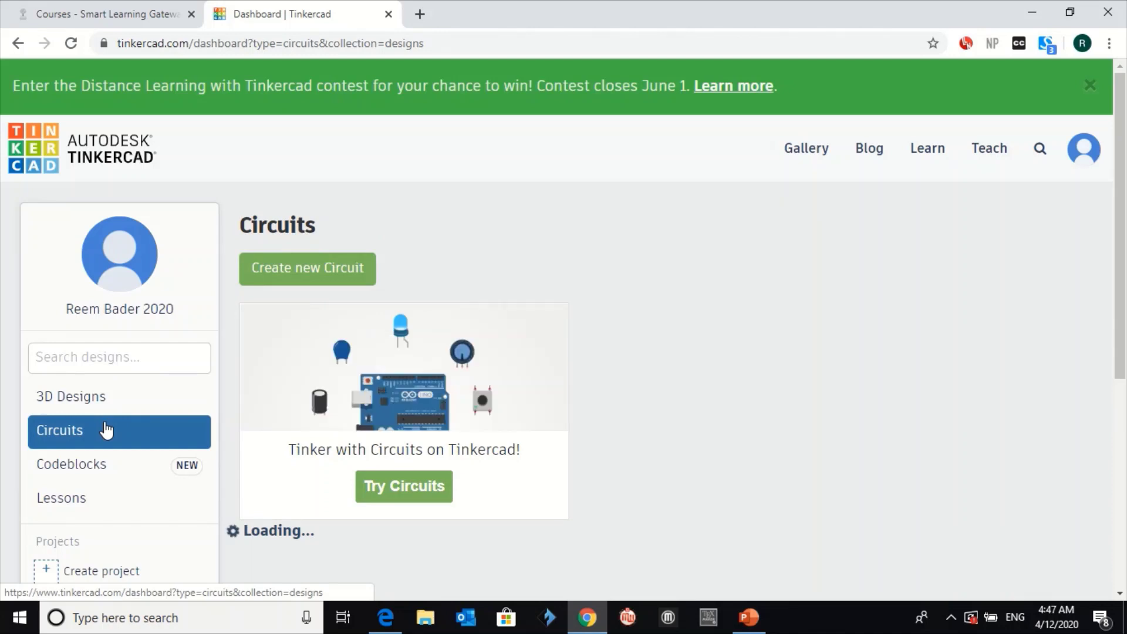
pyautogui.click(116, 474)
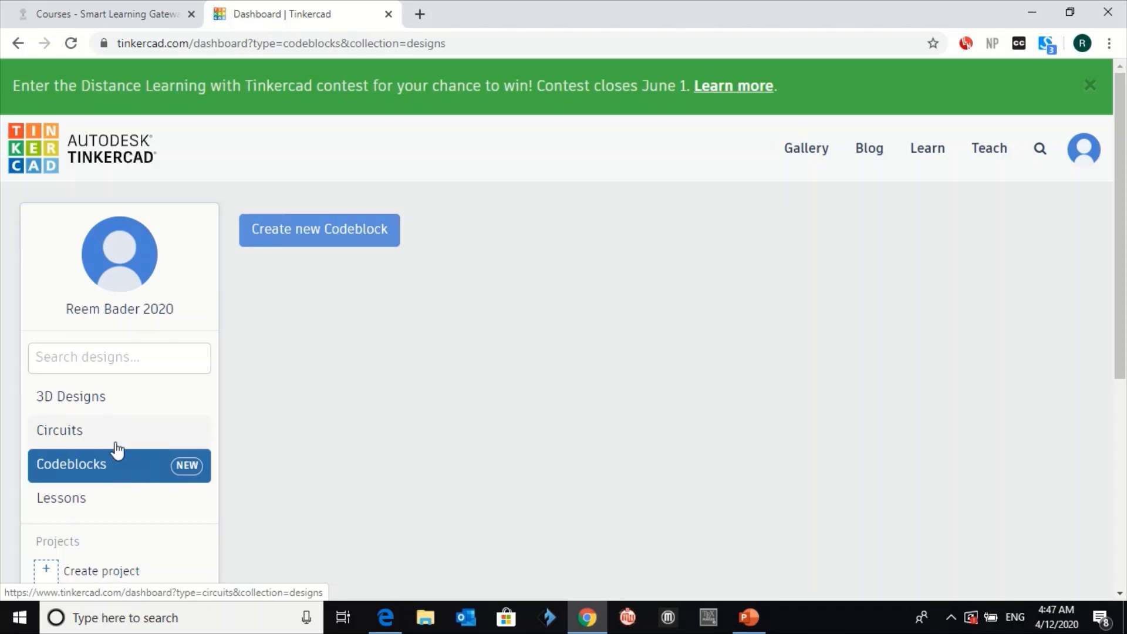
pyautogui.click(116, 444)
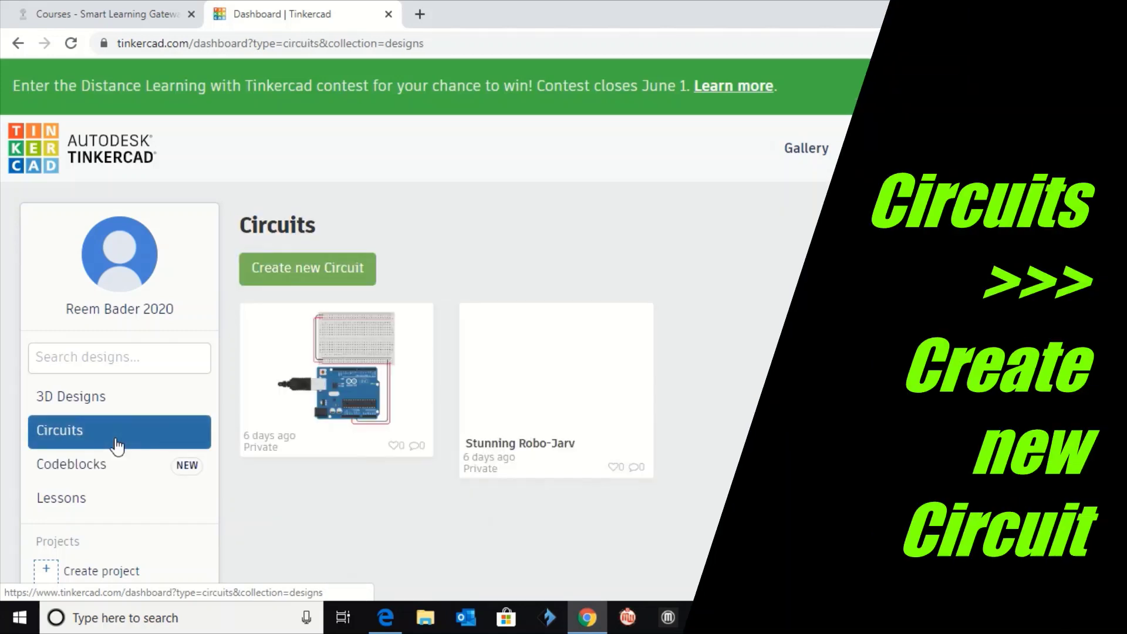
# Create a new circuit, which opens as Glorious Allis in the circuit editor
pyautogui.click(309, 276)
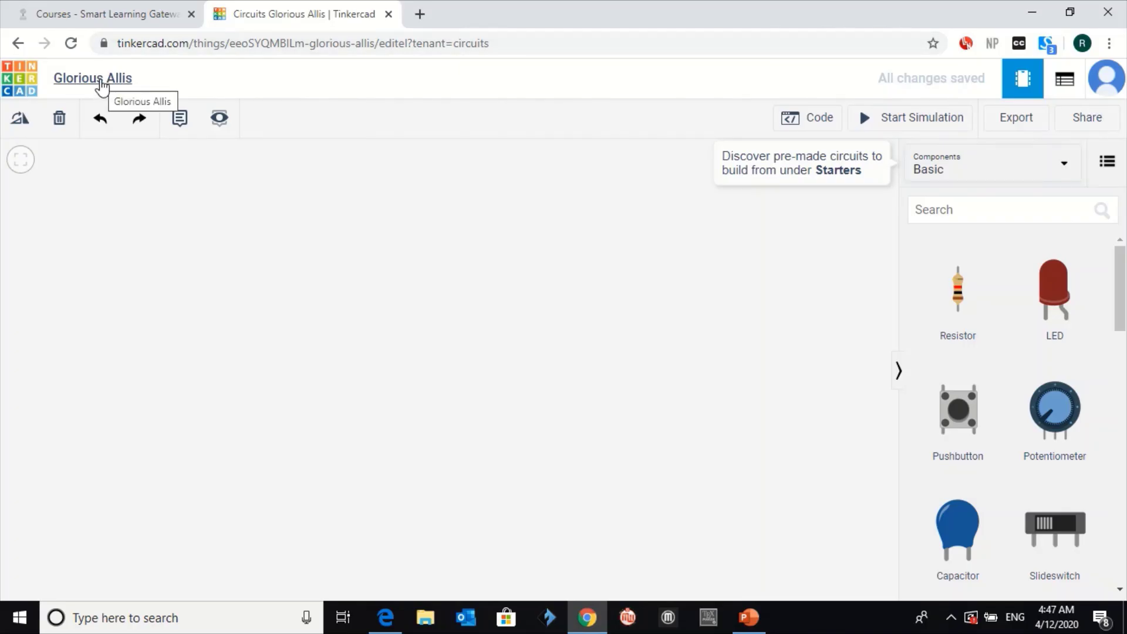
# Retitle the circuit 'Activity 1.1.1', followed by the student's full name and class 12B
pyautogui.click(100, 82)
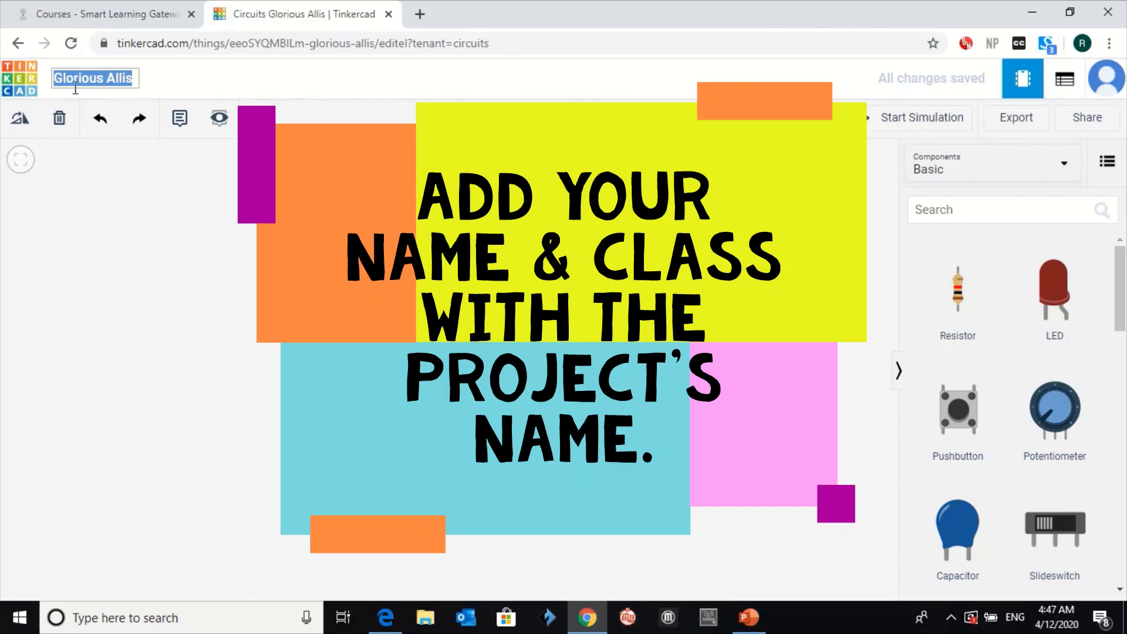
pyautogui.write('Ac')
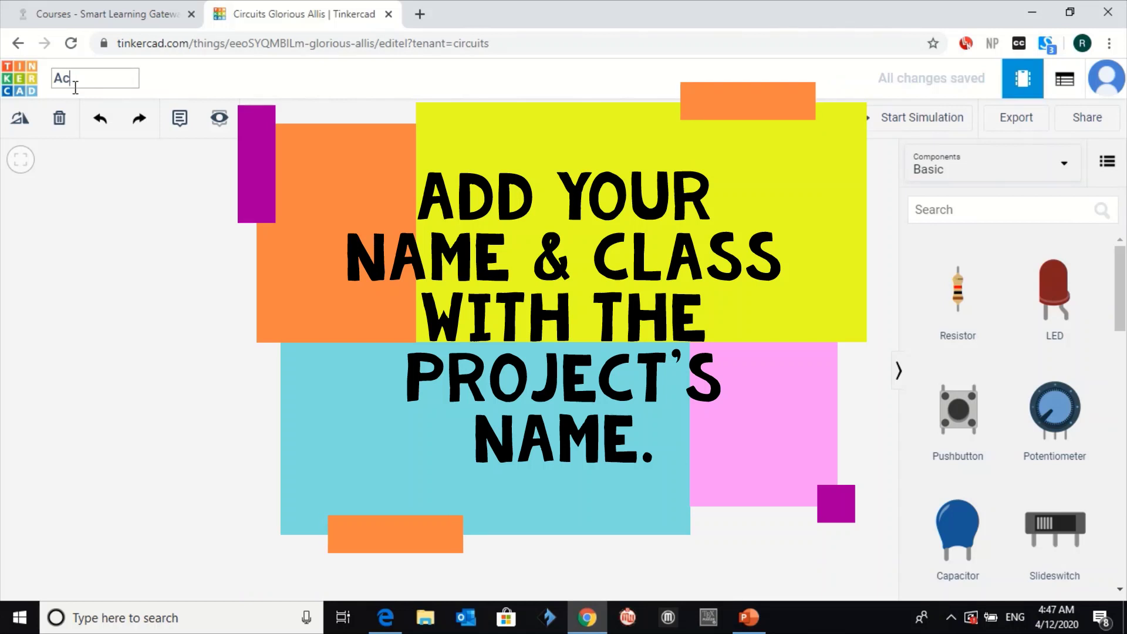
pyautogui.write('tivit')
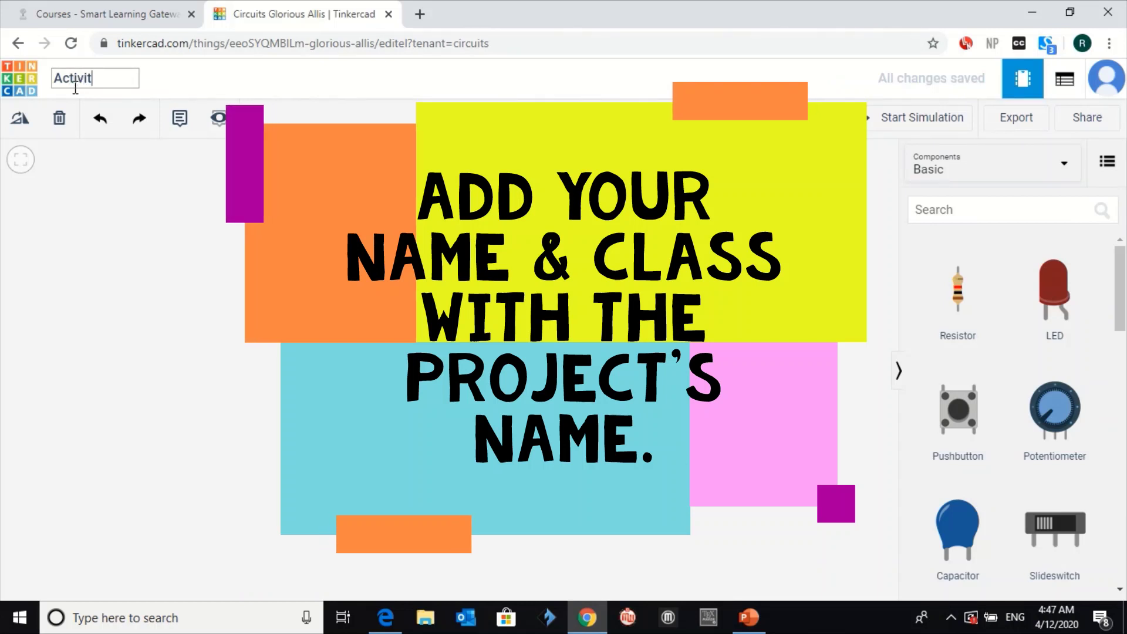
pyautogui.write('y 1.1.')
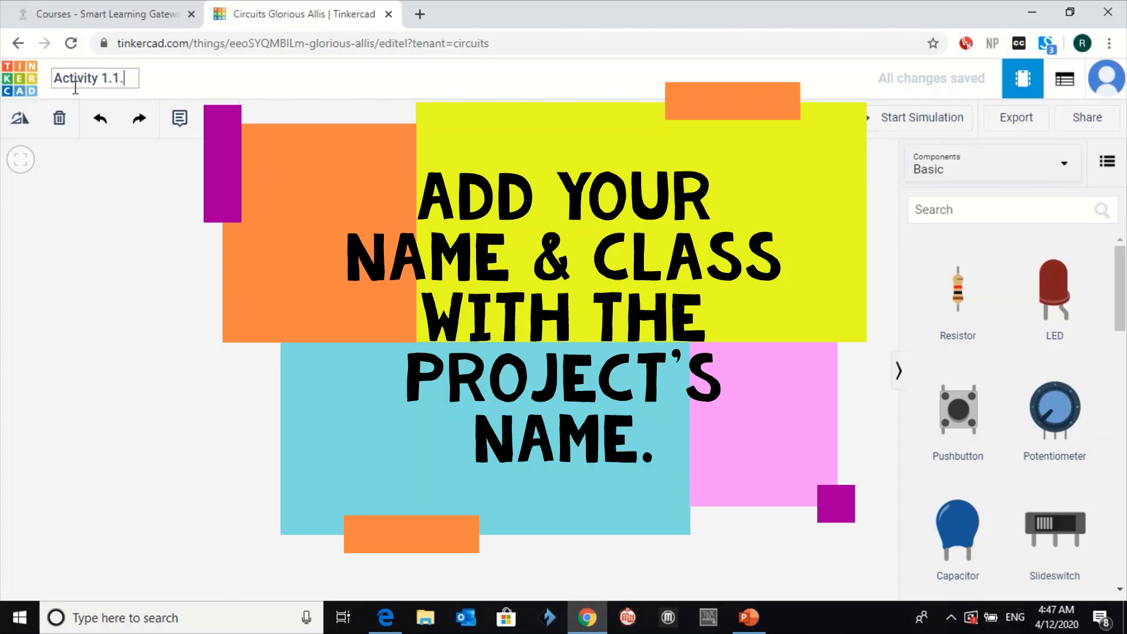
pyautogui.write('1-')
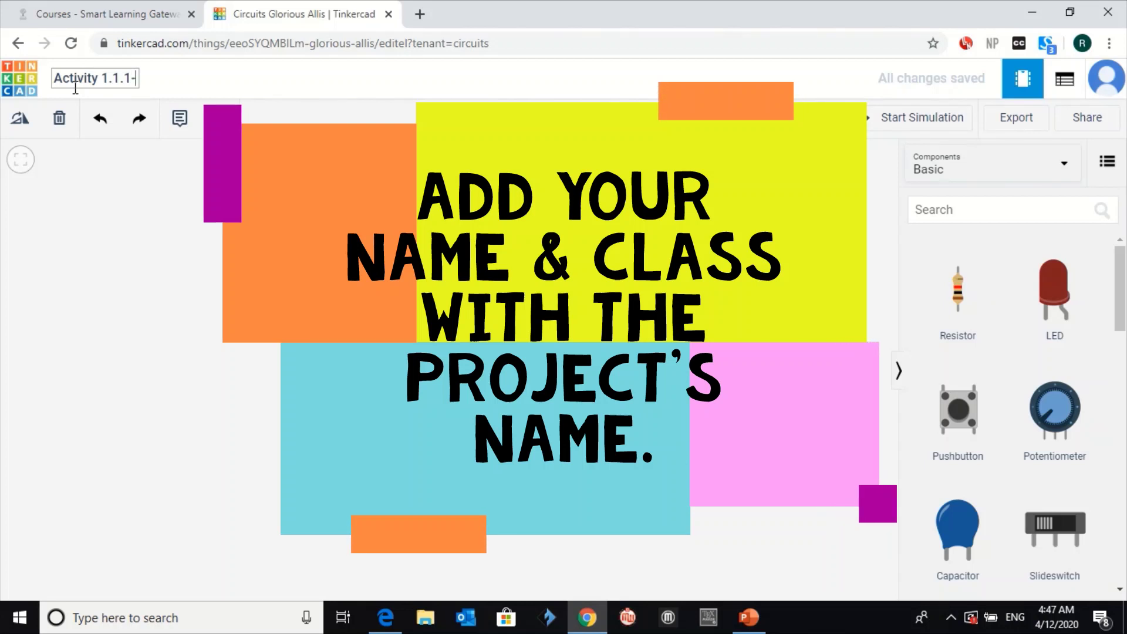
pyautogui.press('BackSpace')
pyautogui.write('-')
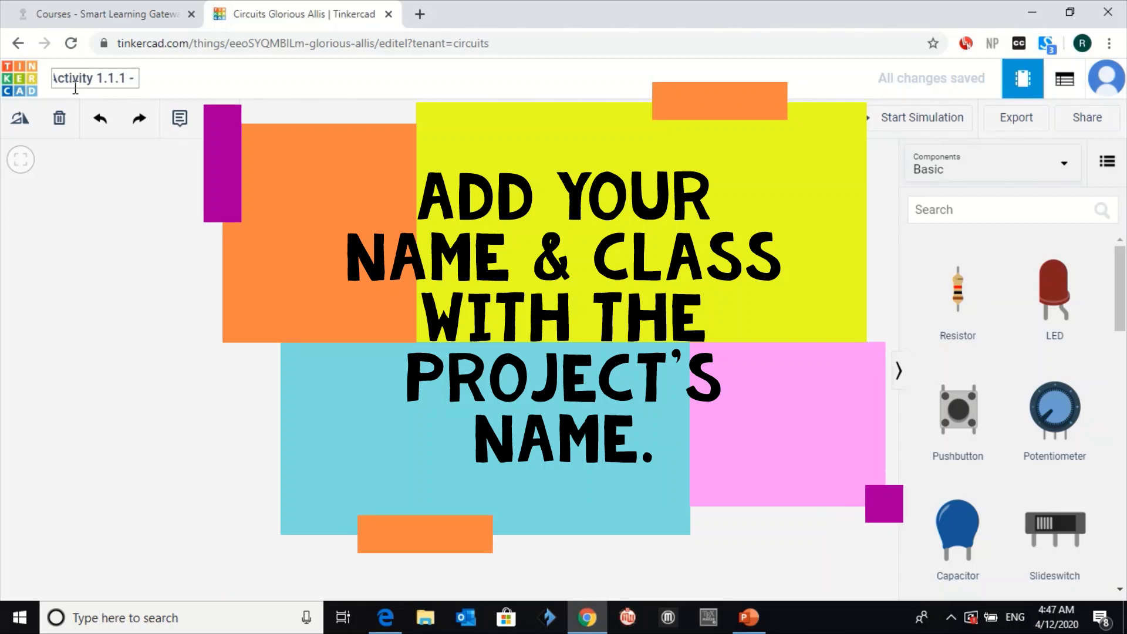
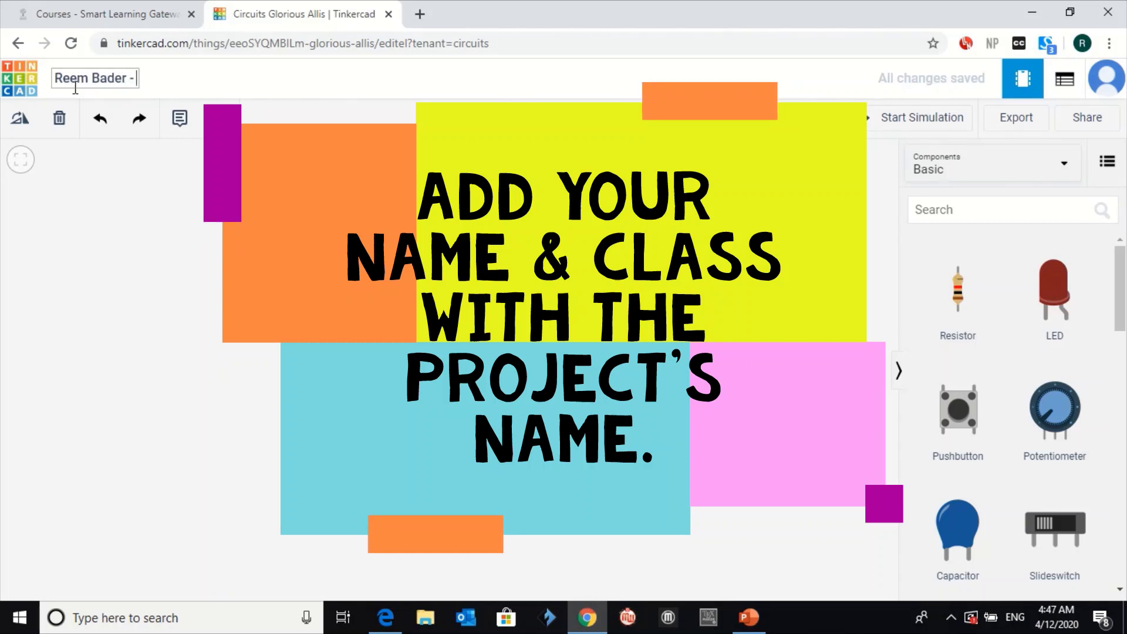
pyautogui.write(' 12')
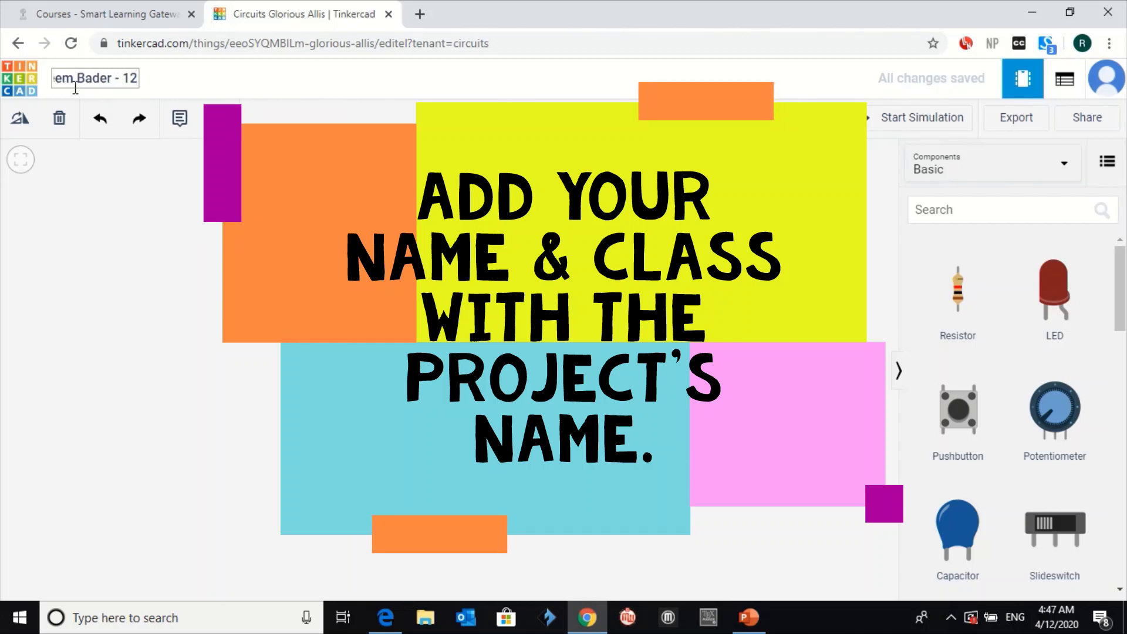
pyautogui.write('B')
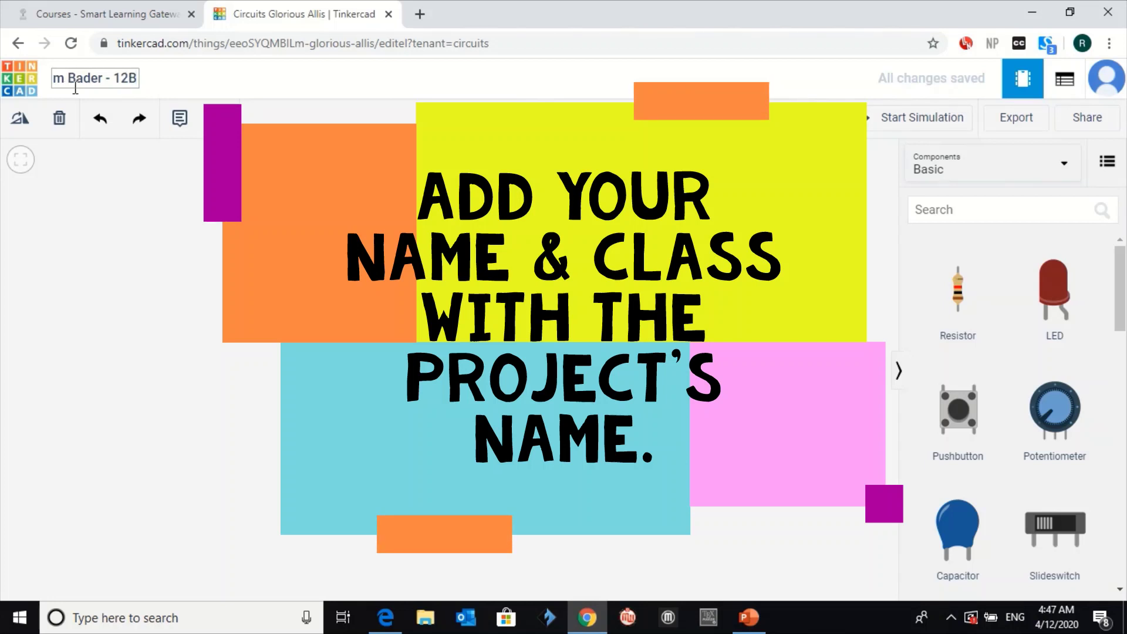
pyautogui.press('Return')
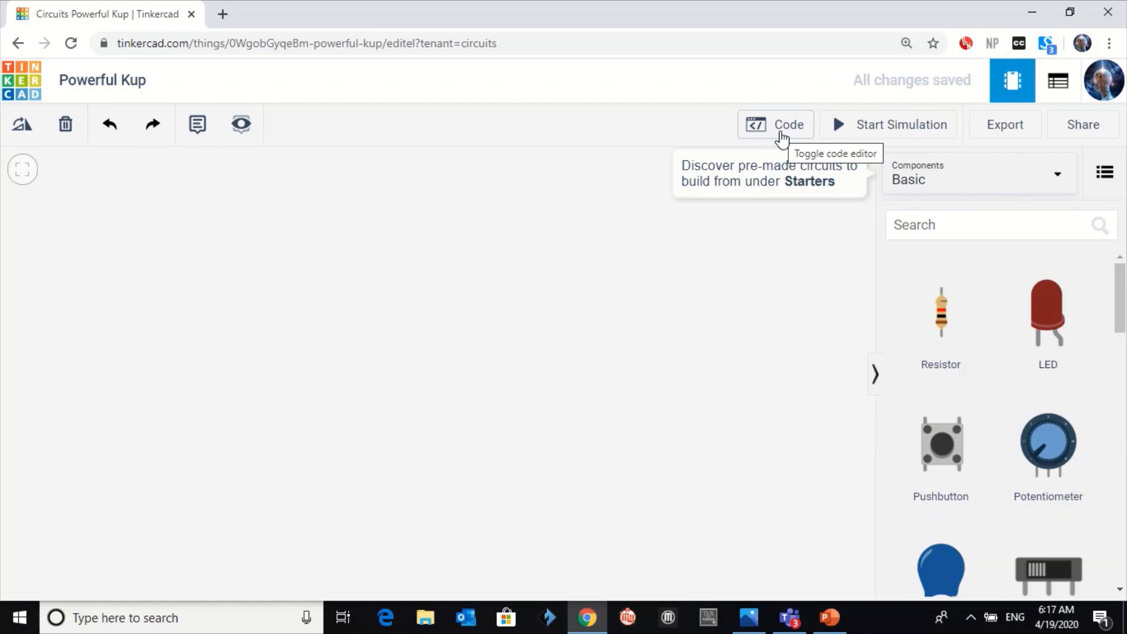
# Check the Code panel, which reports no programmable components, then close it
pyautogui.click(778, 135)
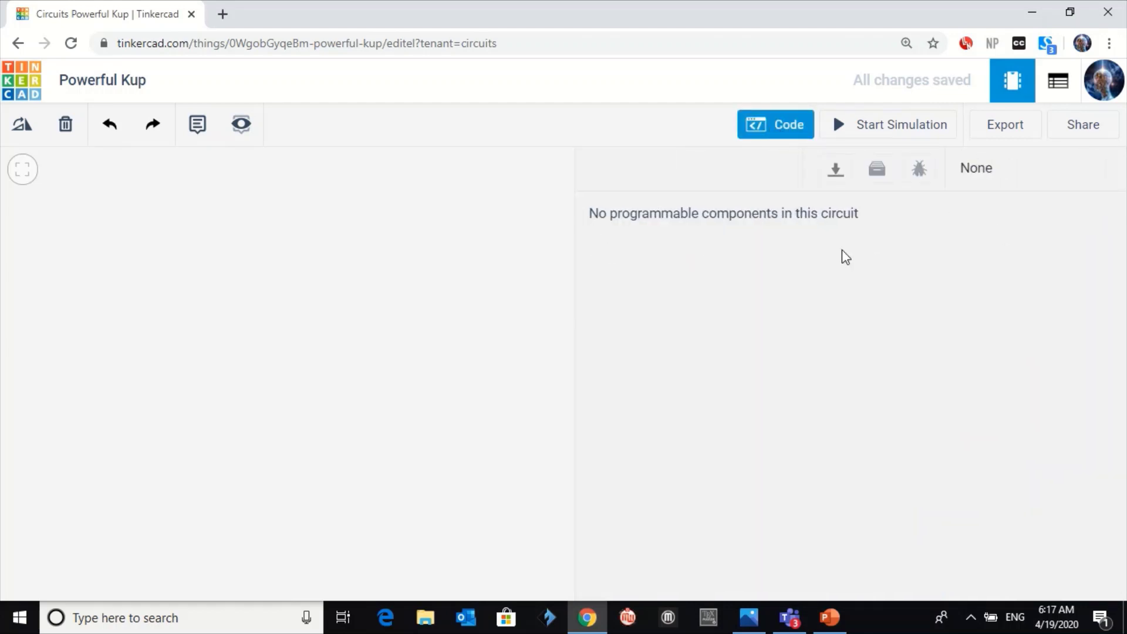
pyautogui.moveTo(593, 216); pyautogui.dragTo(818, 230)
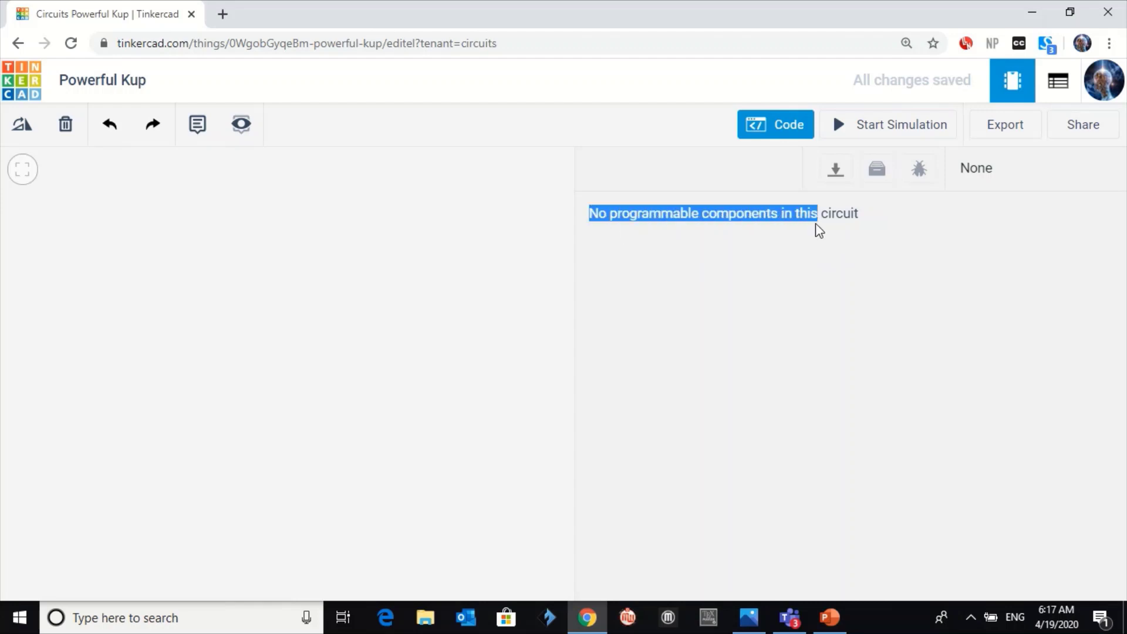
pyautogui.click(819, 230)
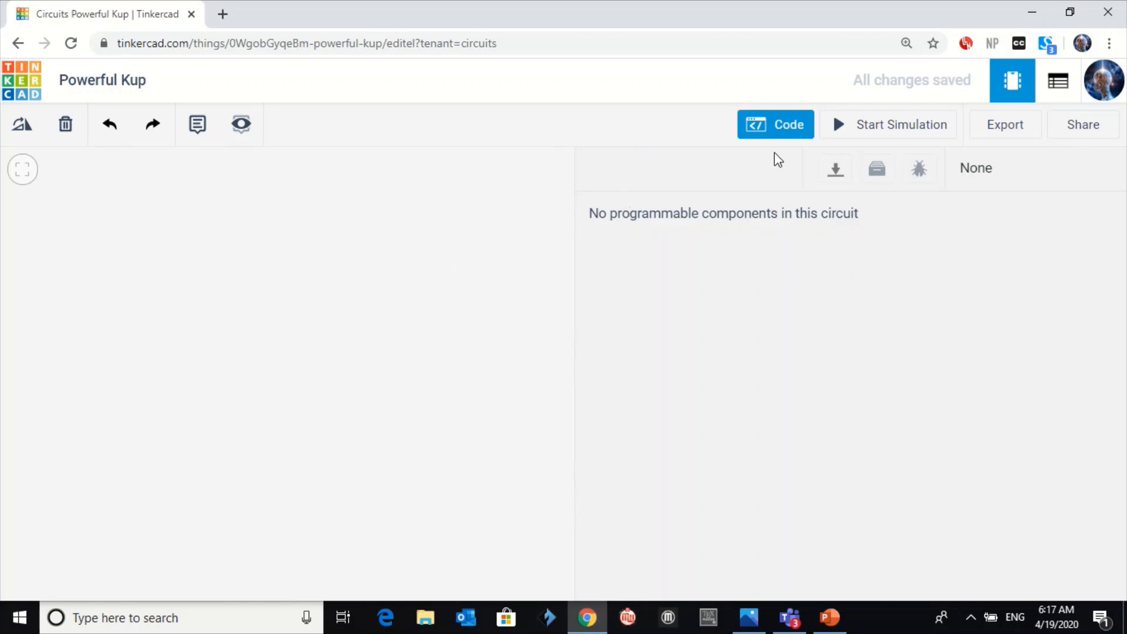
pyautogui.click(776, 132)
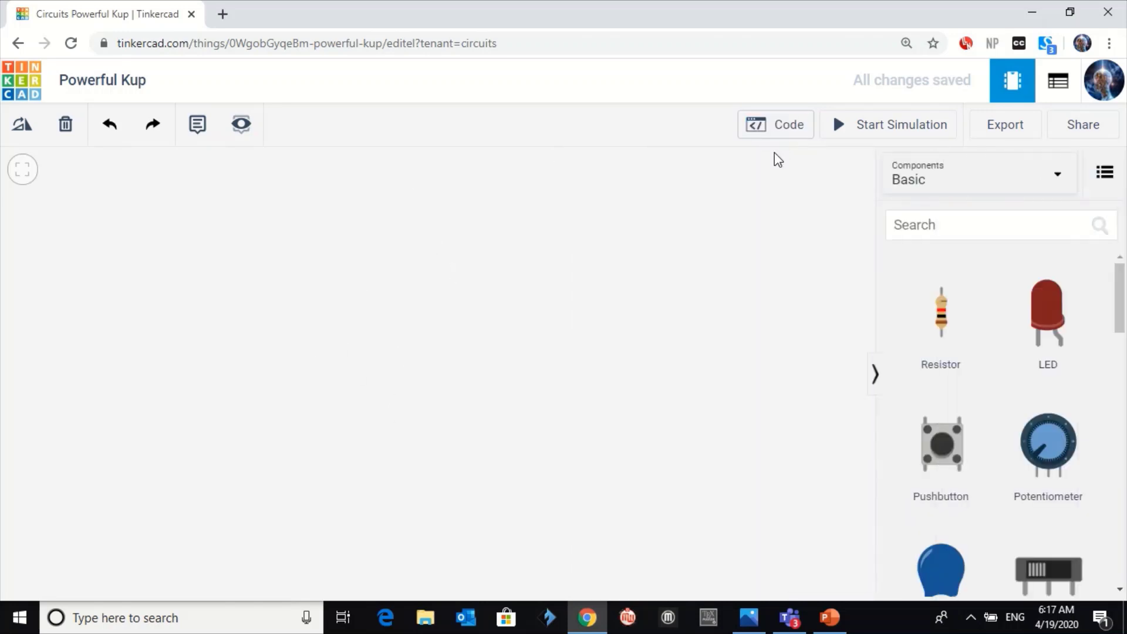
# Drop the Starters > Arduino Breadboard circuit onto the canvas
pyautogui.click(924, 192)
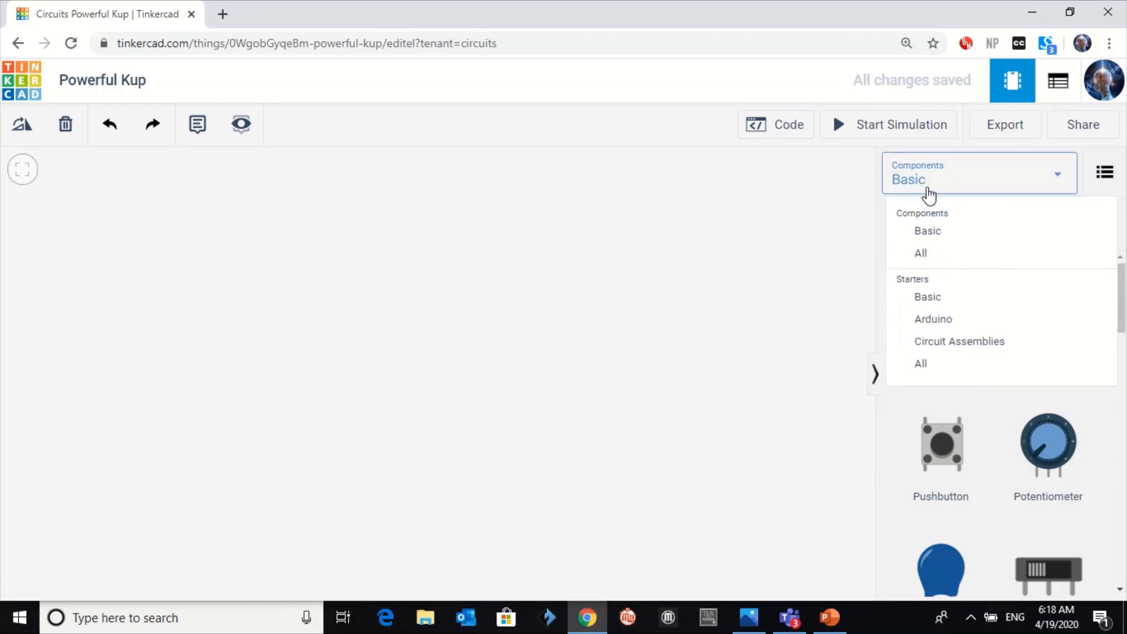
pyautogui.click(934, 328)
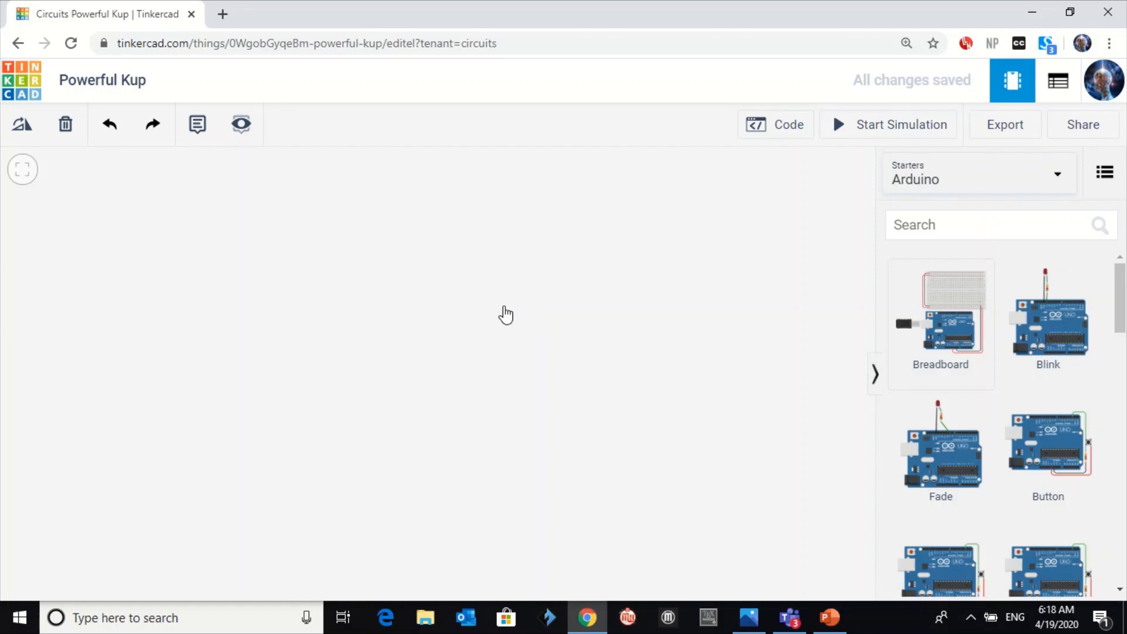
pyautogui.click(503, 307)
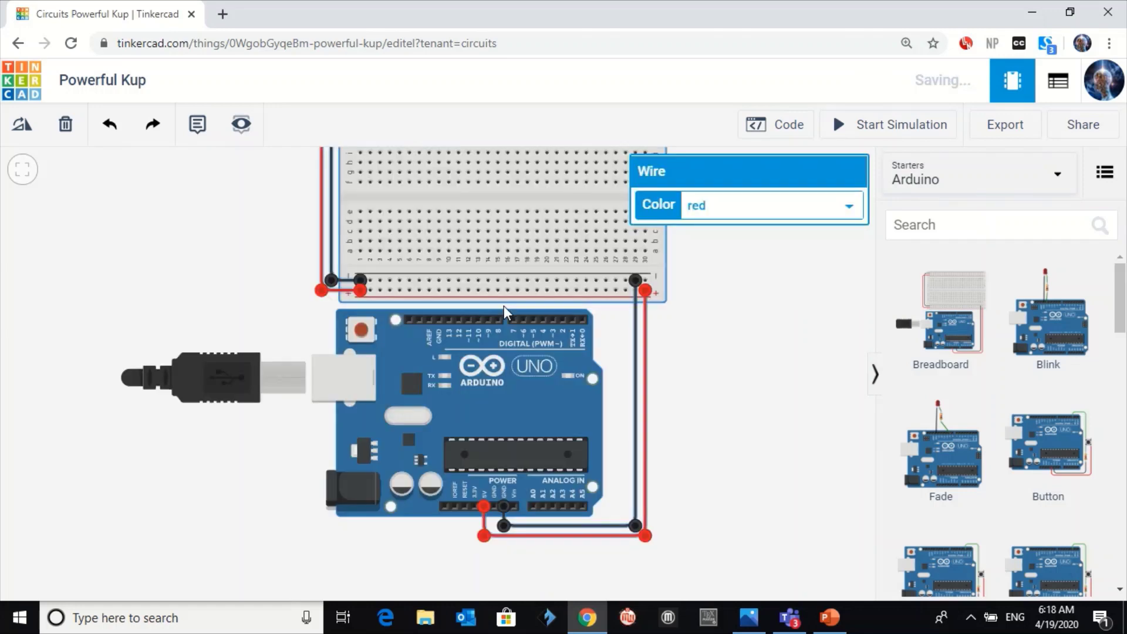
pyautogui.click(697, 334)
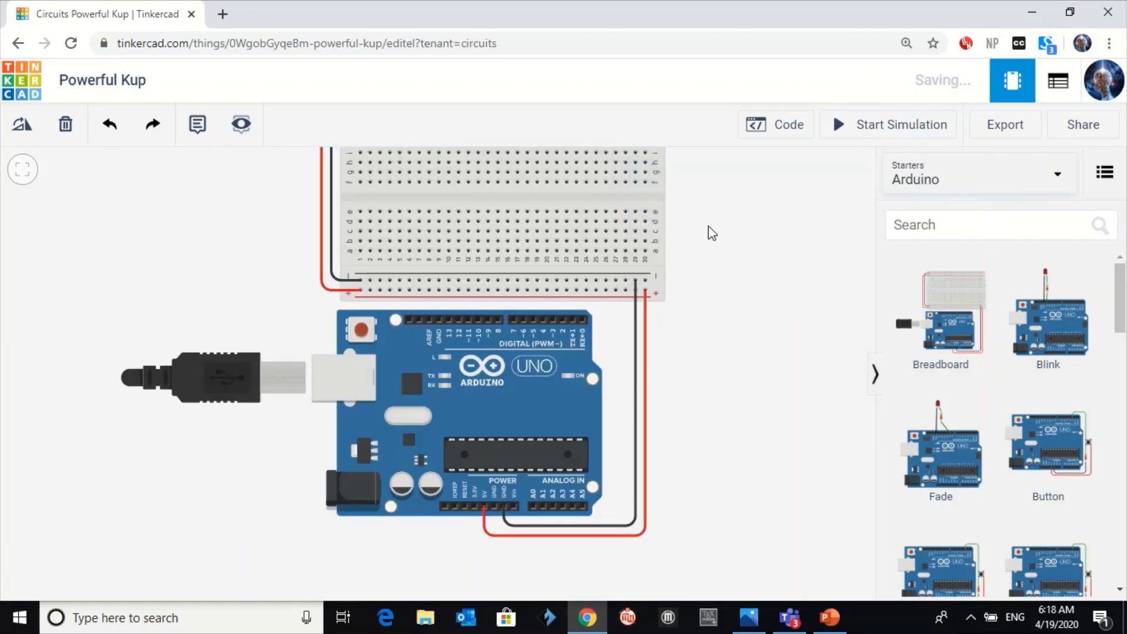
# Switch the Arduino code editor to Text mode, discarding the blocks
pyautogui.click(758, 124)
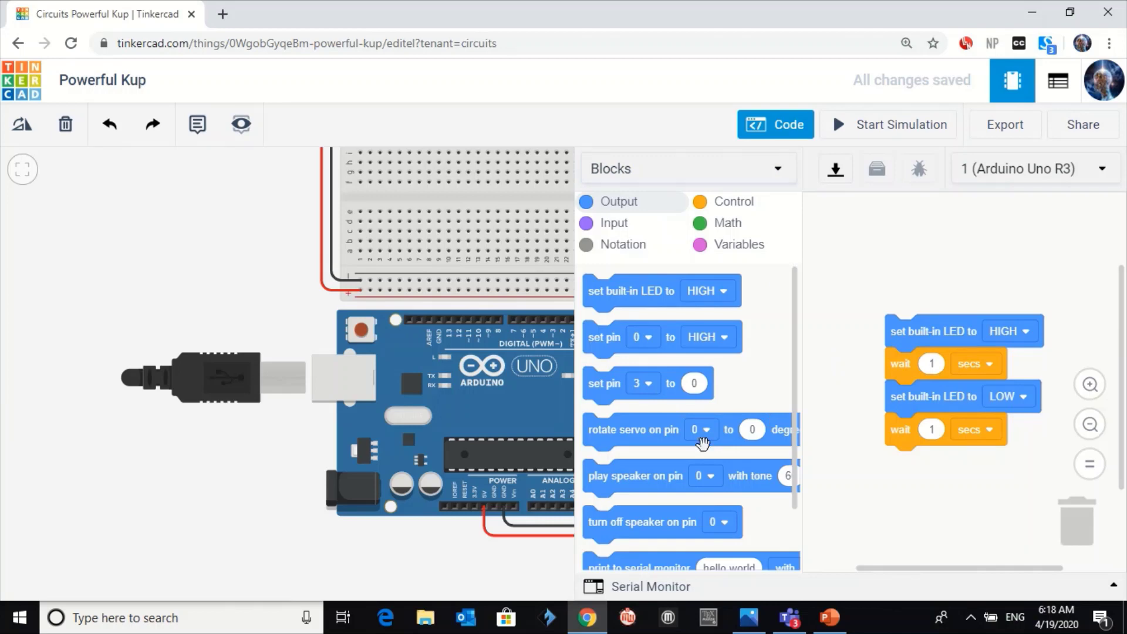
pyautogui.click(725, 173)
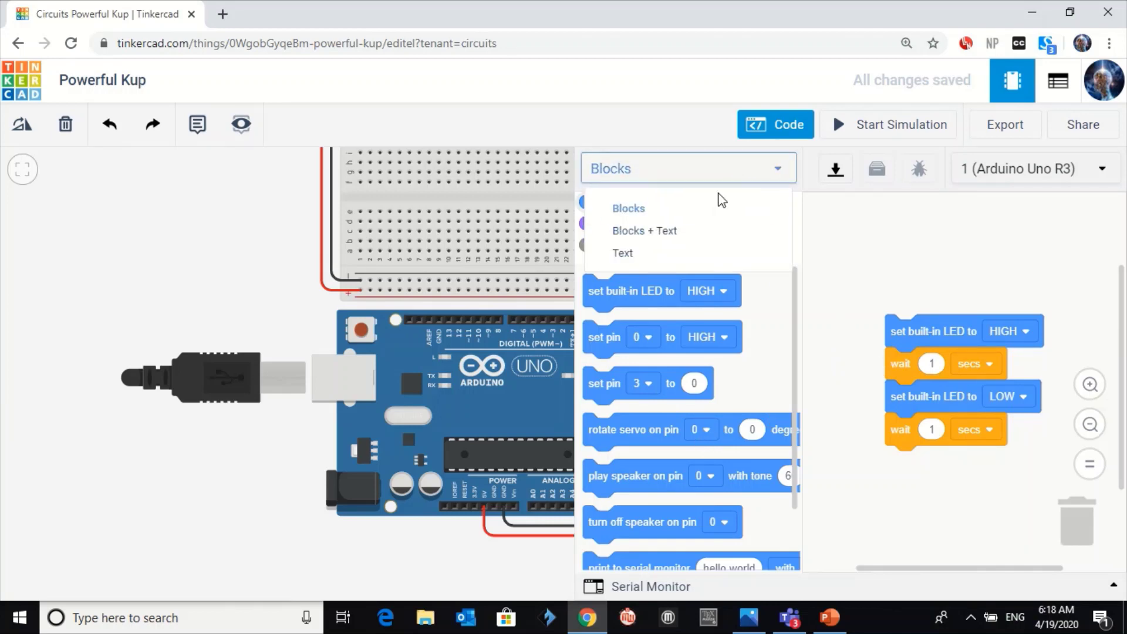
pyautogui.click(701, 253)
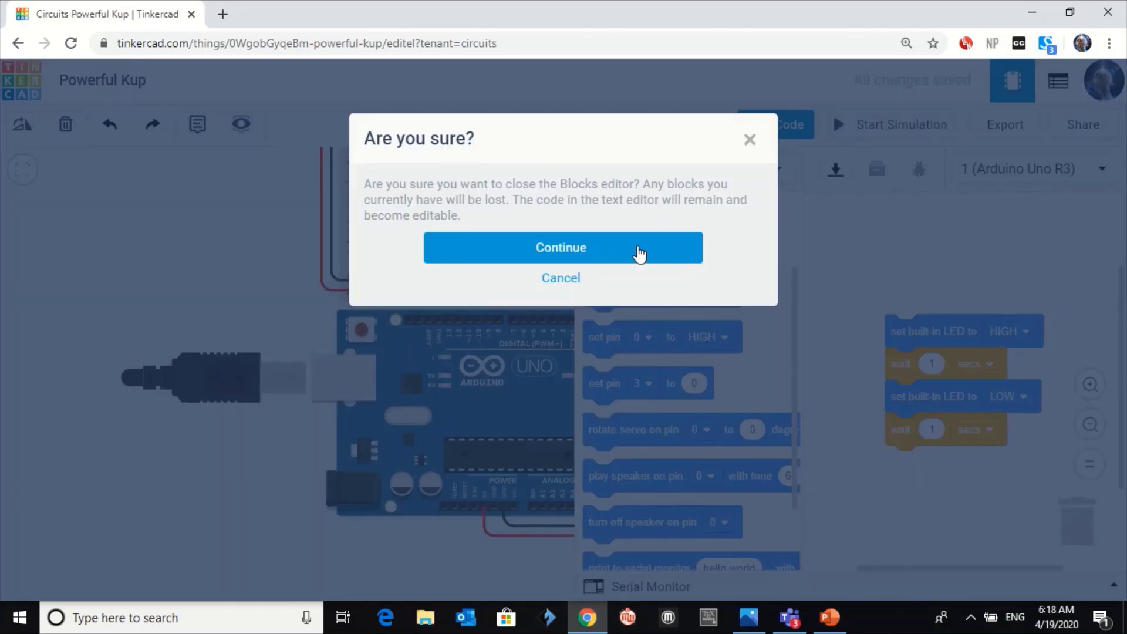
pyautogui.click(639, 251)
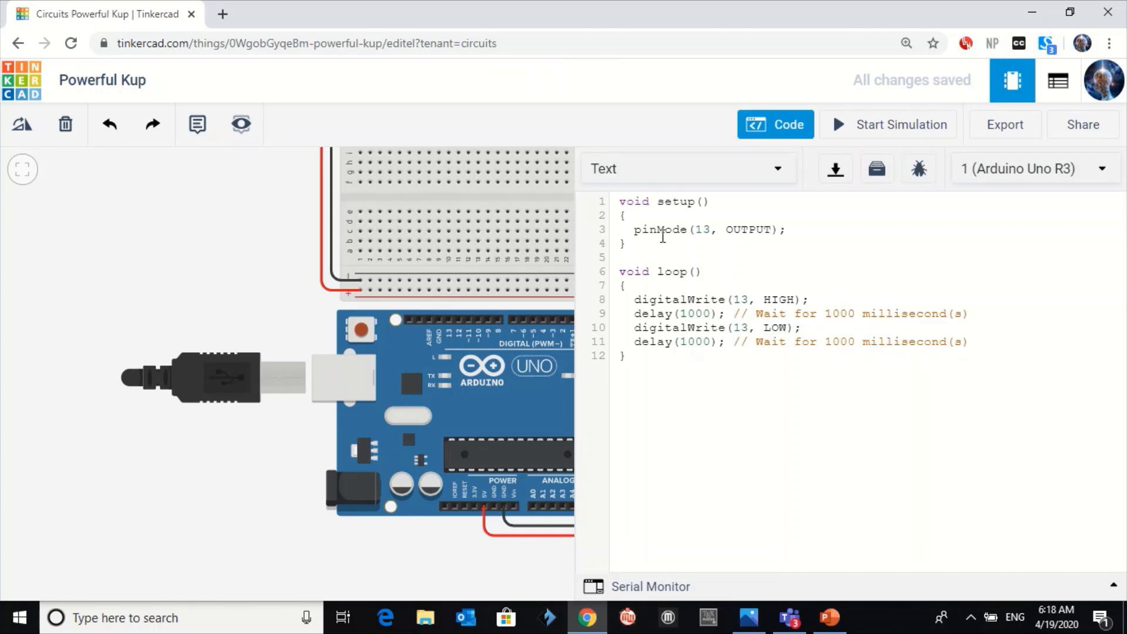
# Delete the pinMode(13, OUTPUT); line from setup(), then select loop lines 8–11
pyautogui.doubleClick(639, 233)
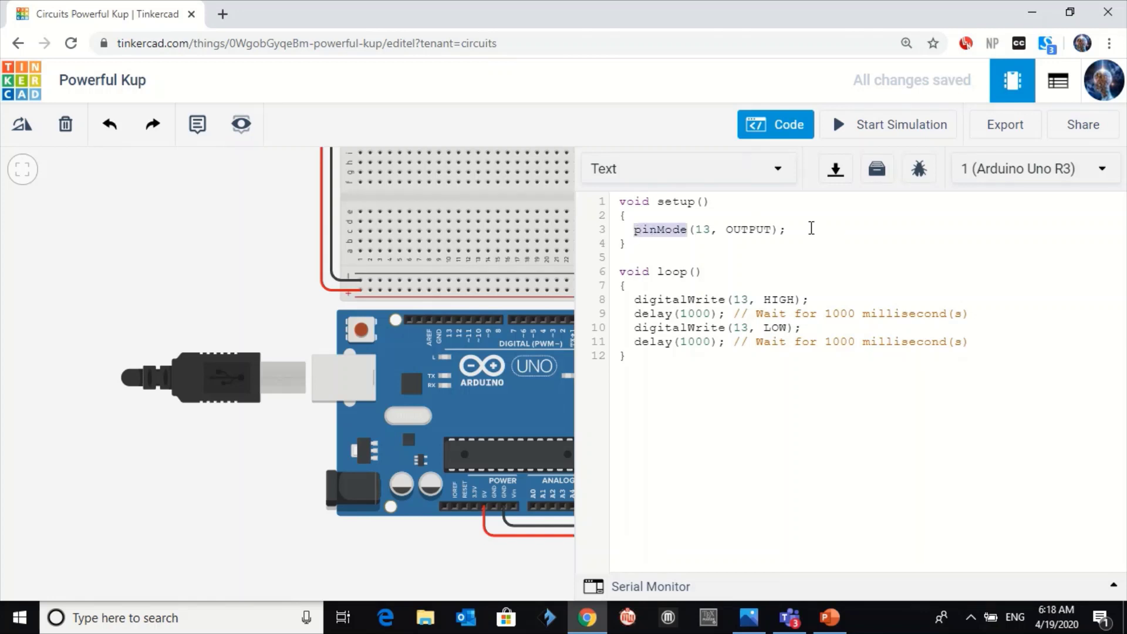
pyautogui.moveTo(811, 228); pyautogui.dragTo(637, 224)
pyautogui.press('BackSpace')
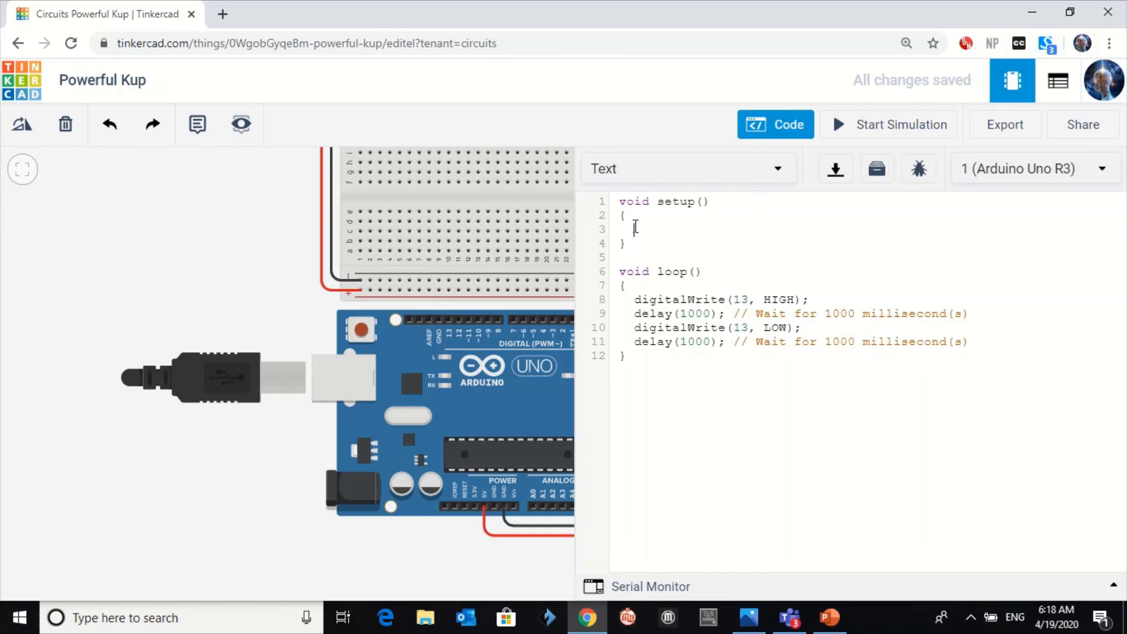
pyautogui.moveTo(635, 300); pyautogui.dragTo(986, 339)
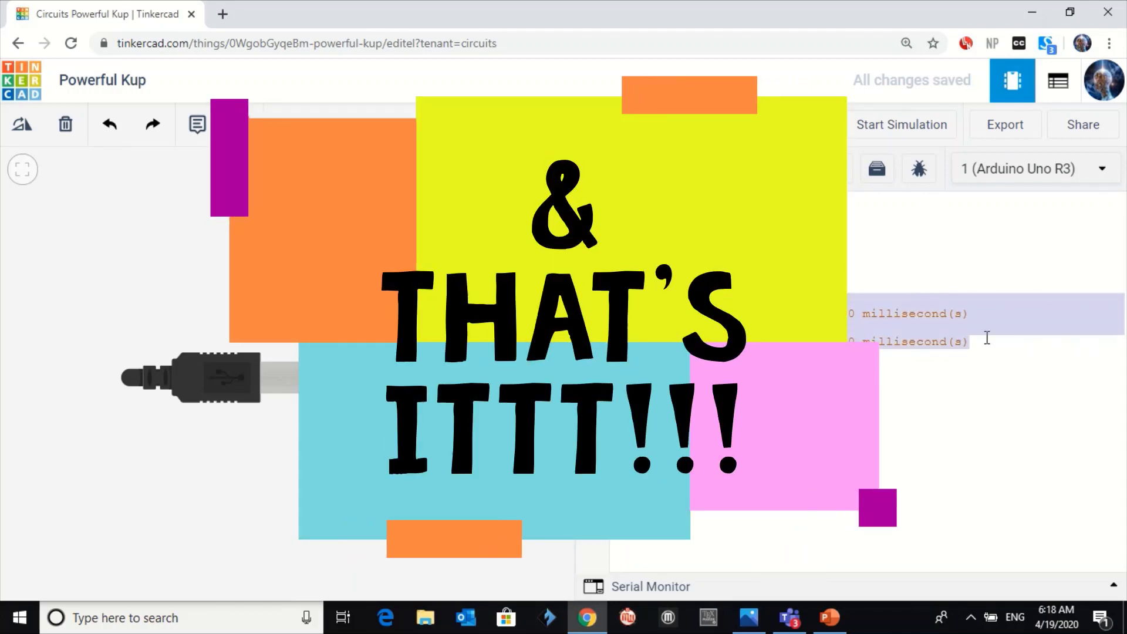